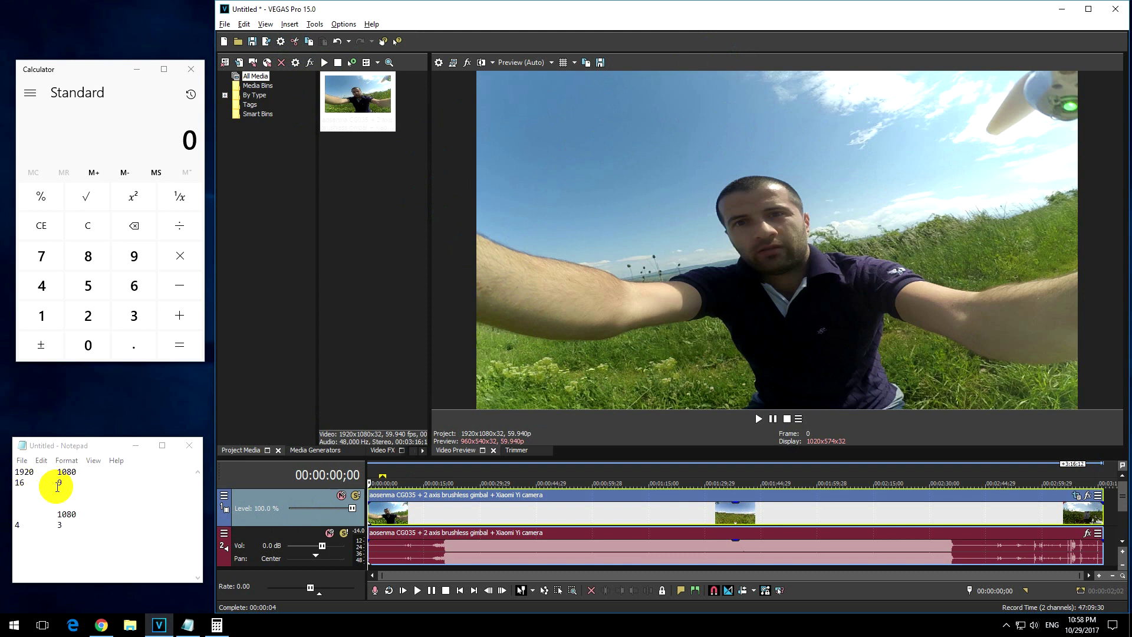
Step: Review the notes' 1920 1080, 16 9 and 4 3 lines and place the cursor before the lone 1080
click(682, 321)
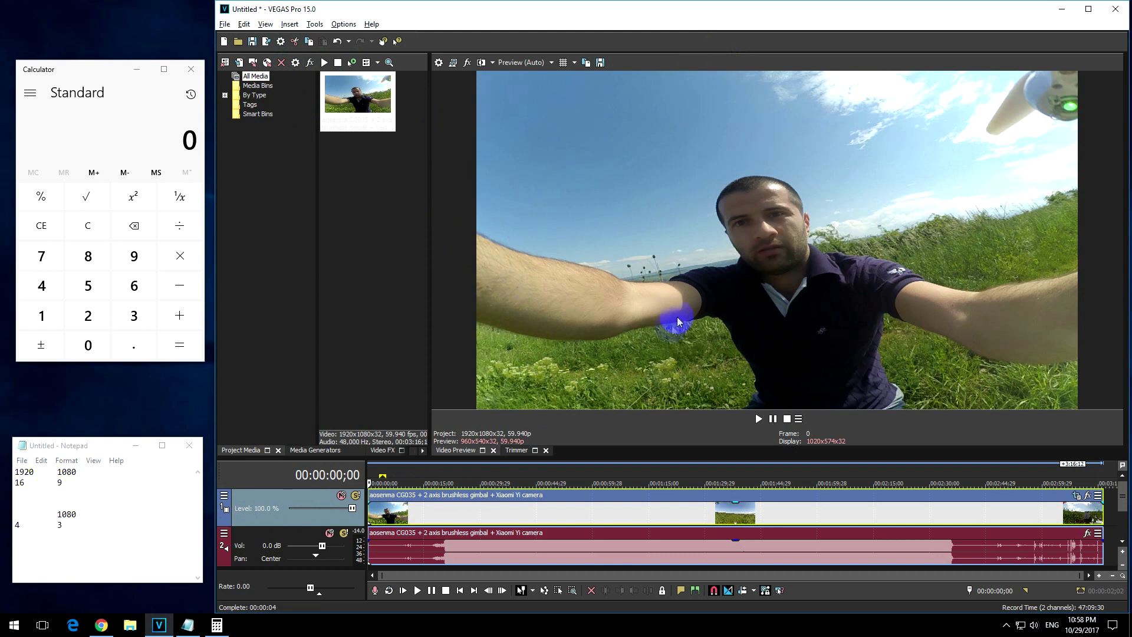
mouse_move(652, 316)
mouse_down()
mouse_move(545, 372)
mouse_move(468, 366)
mouse_move(526, 354)
mouse_move(472, 368)
mouse_move(1112, 387)
mouse_move(1008, 377)
mouse_move(1088, 384)
mouse_move(1005, 398)
mouse_move(1036, 418)
mouse_move(1043, 121)
mouse_move(1023, 255)
mouse_move(1020, 412)
mouse_move(749, 382)
mouse_move(390, 473)
mouse_up()
click(20, 472)
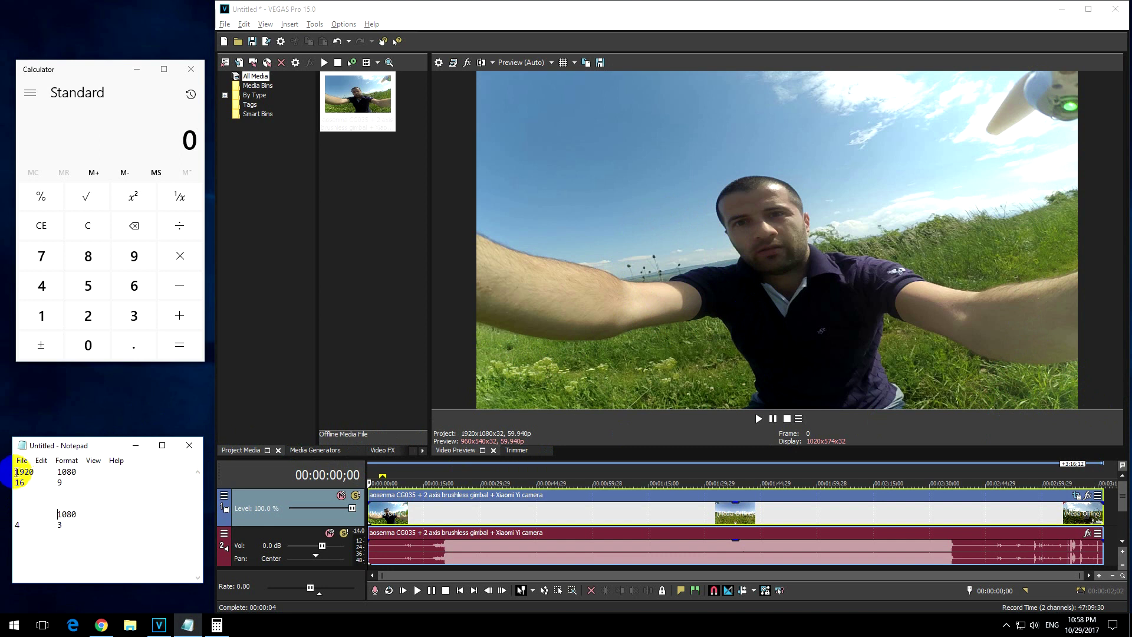
drag(17, 472, 77, 471)
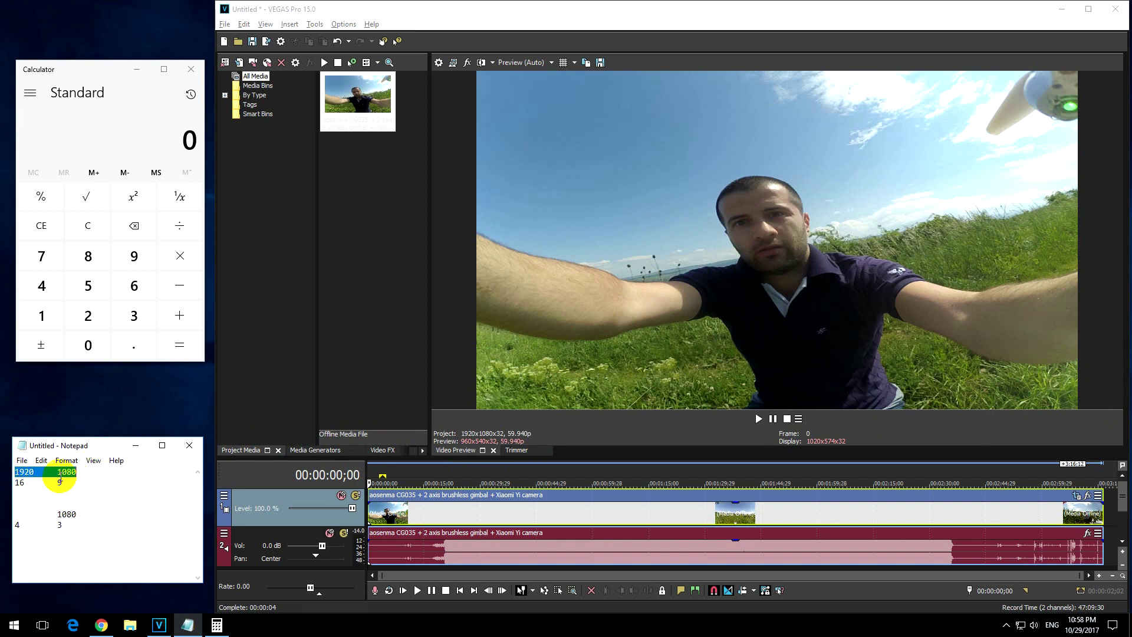
click(465, 439)
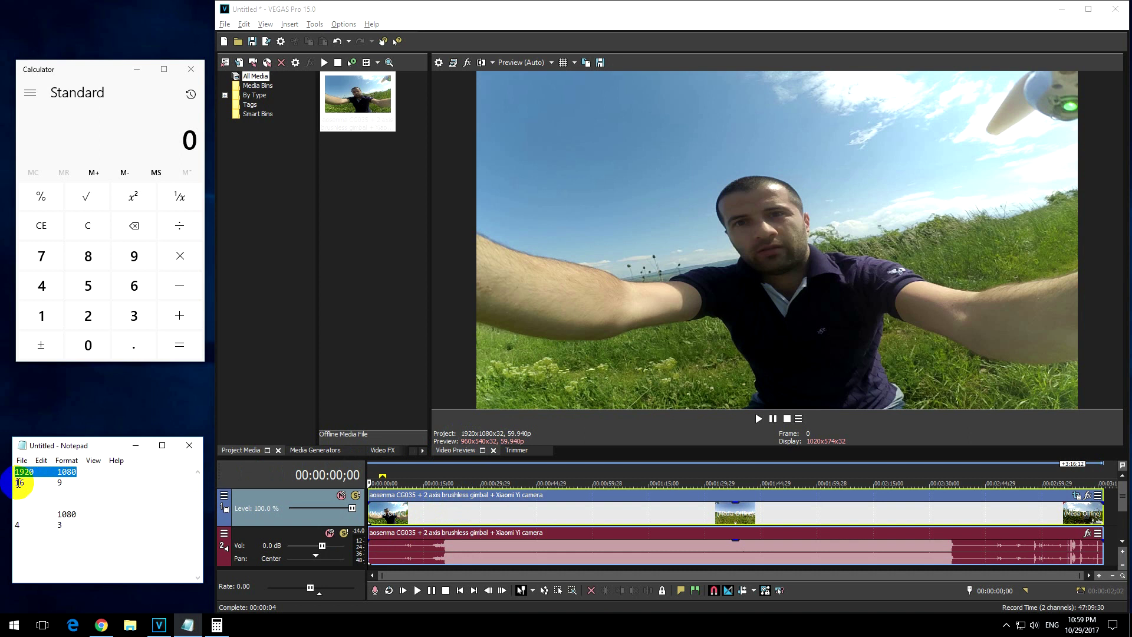
drag(18, 483, 74, 482)
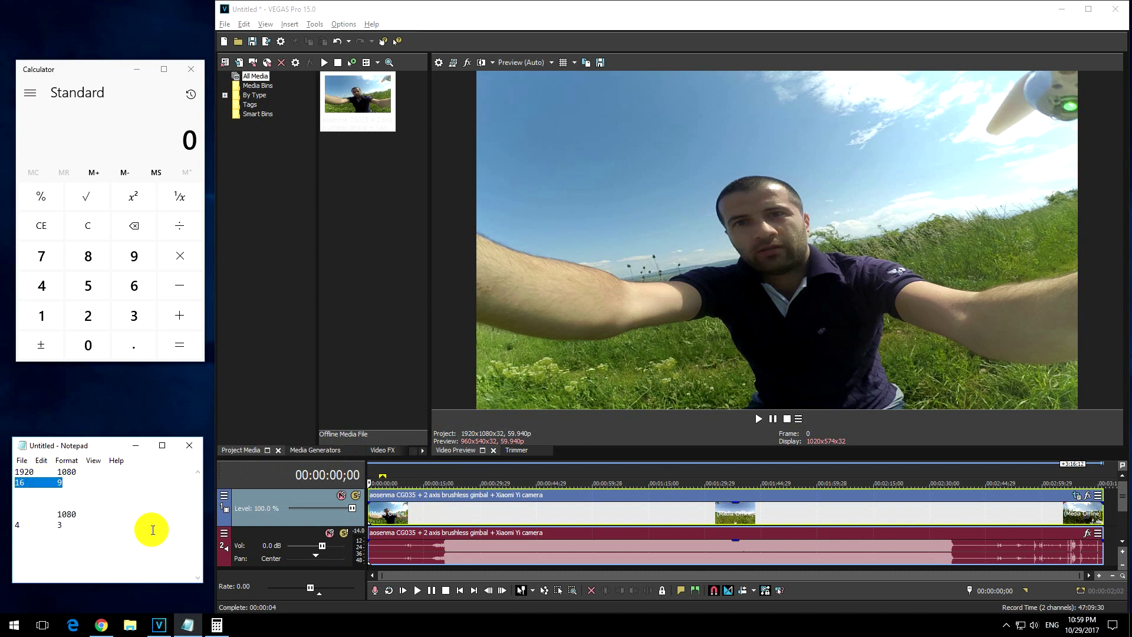
click(105, 503)
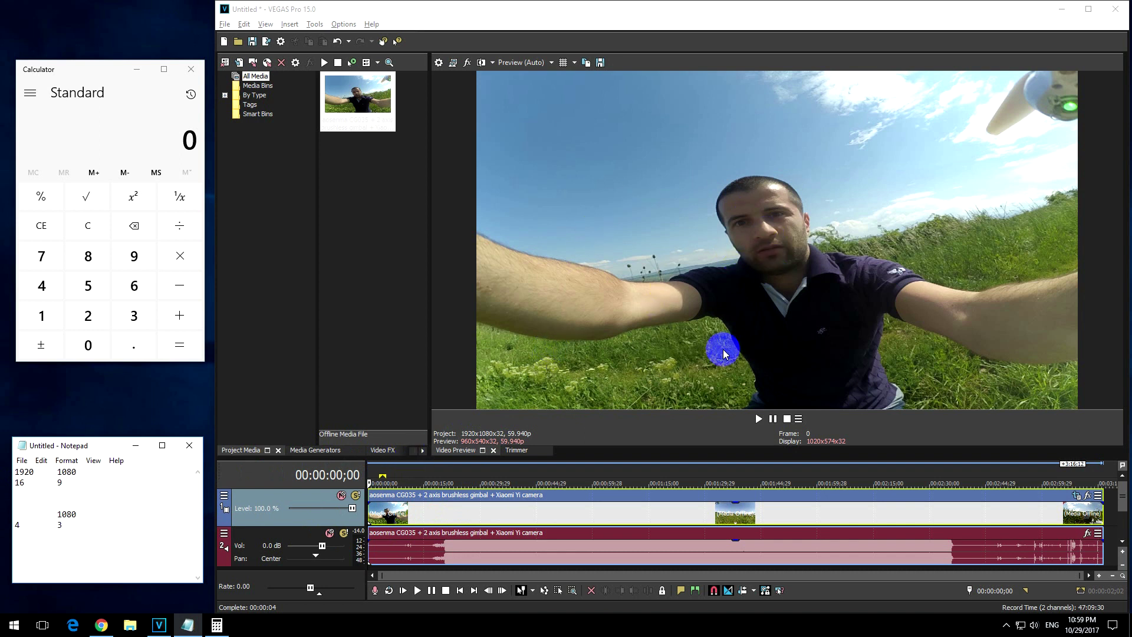
drag(65, 524, 21, 533)
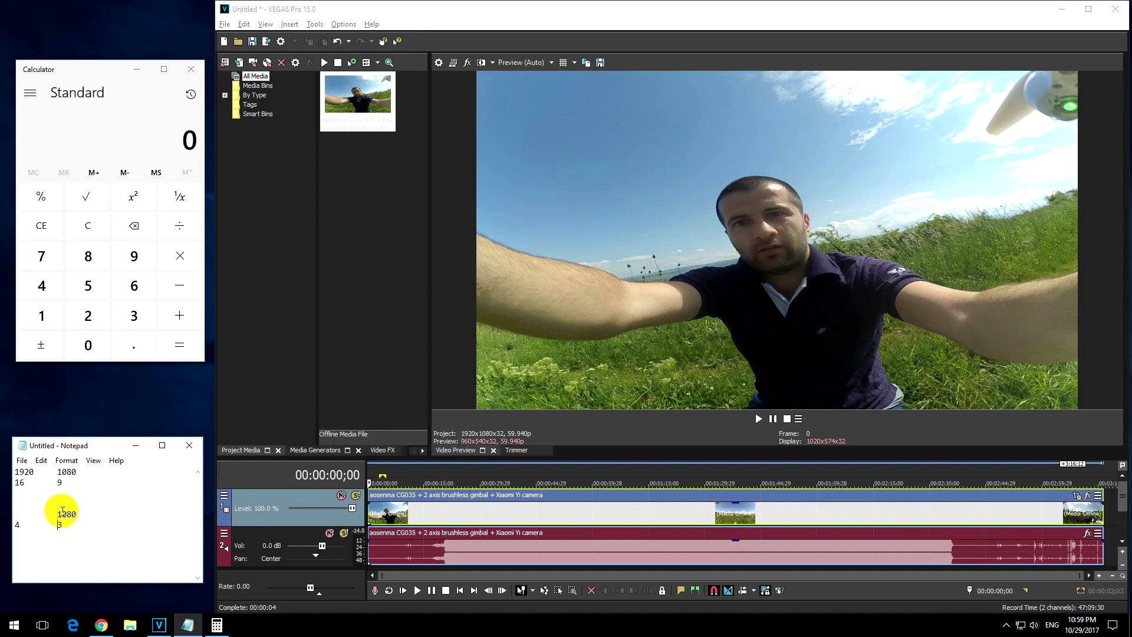
click(72, 511)
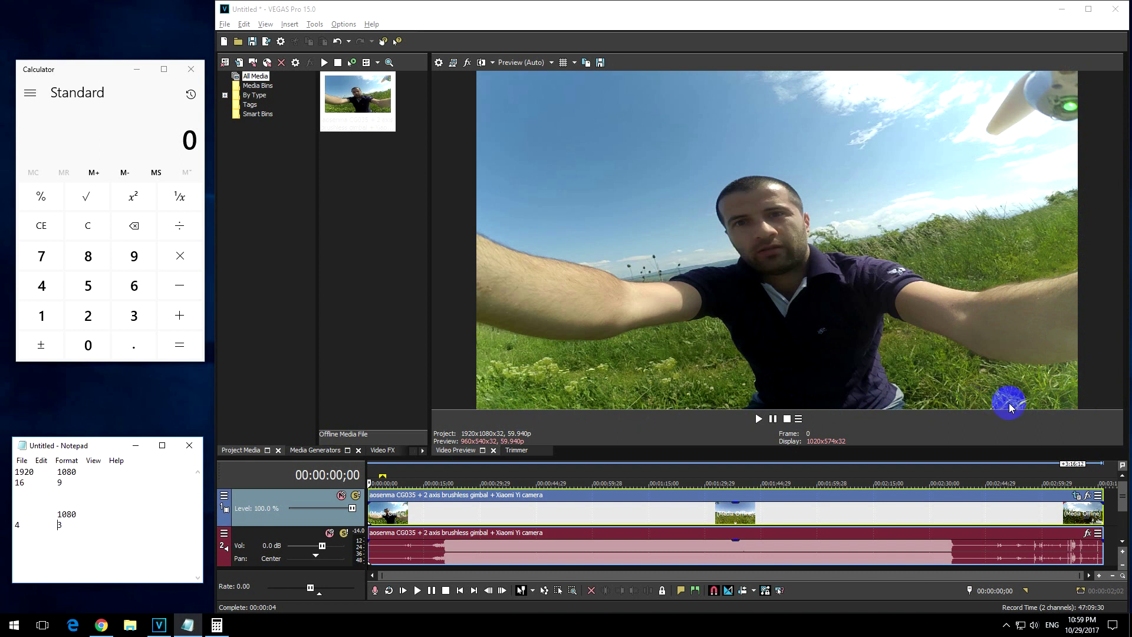
click(84, 531)
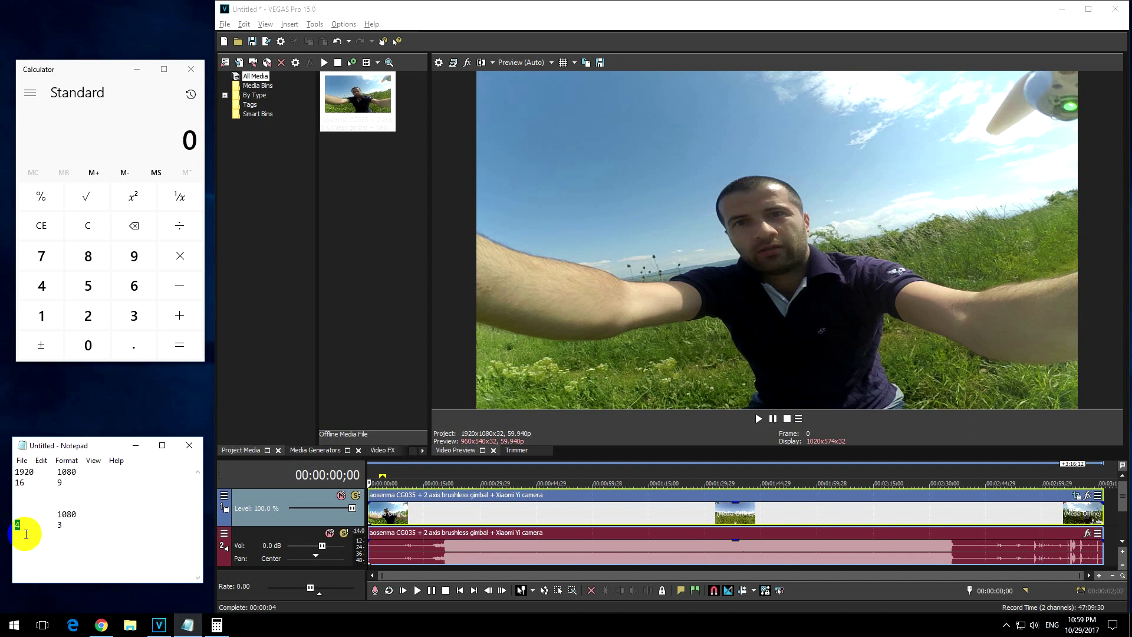
click(20, 512)
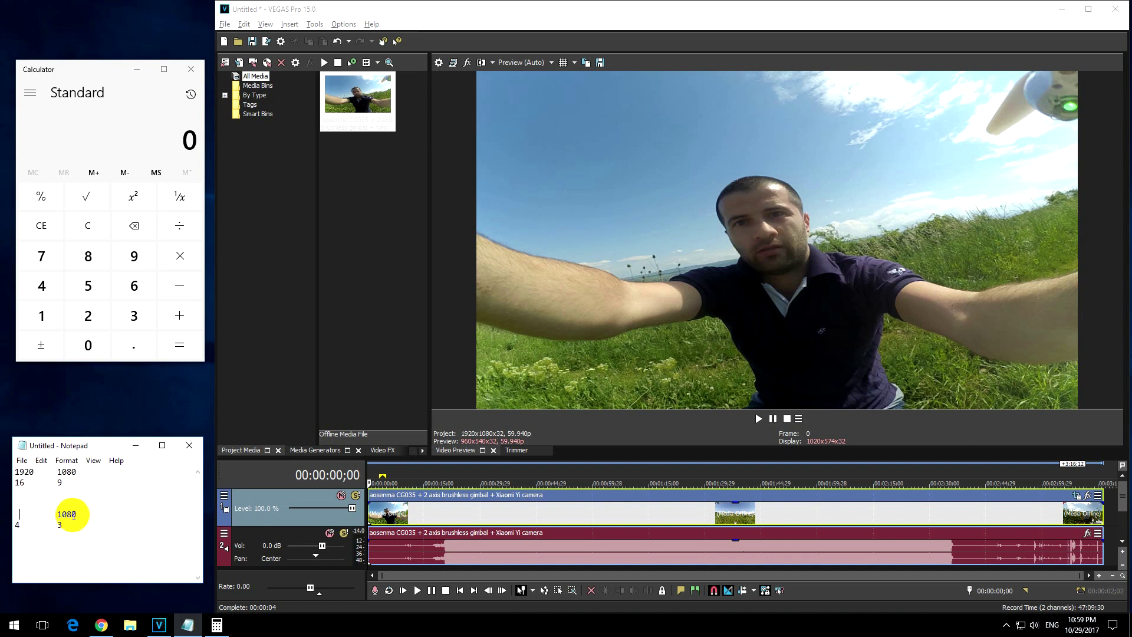
Step: Calculate 4 × 1080 ÷ 3 = 1,440 in Calculator, then return to the notes and VEGAS Pro
click(63, 287)
click(177, 253)
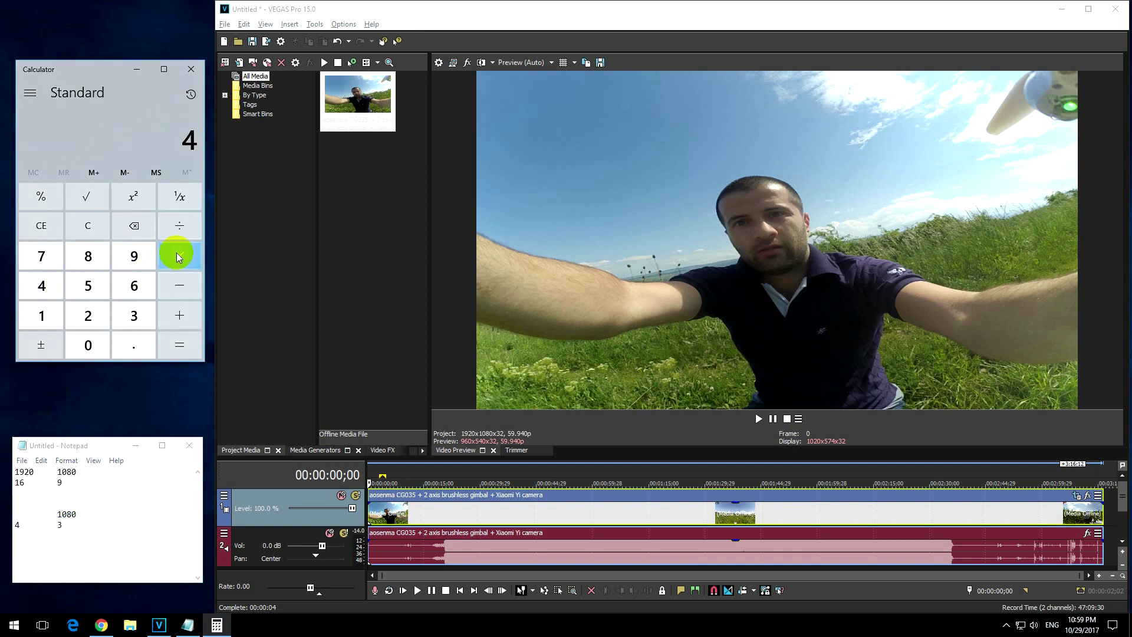
click(44, 314)
click(89, 345)
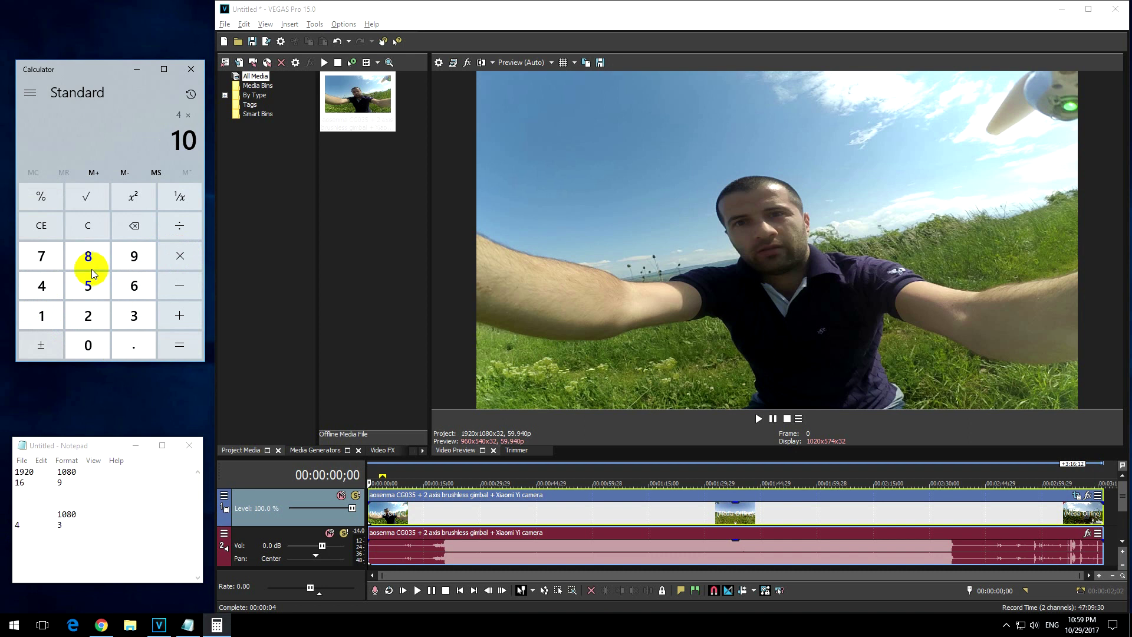
click(88, 257)
click(90, 345)
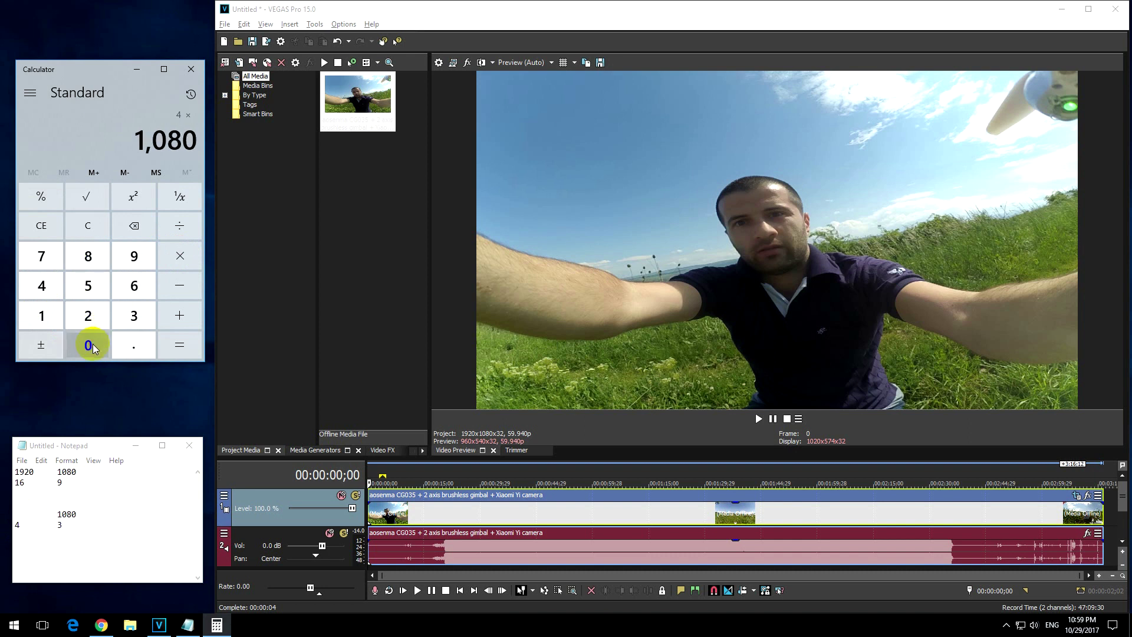
click(179, 225)
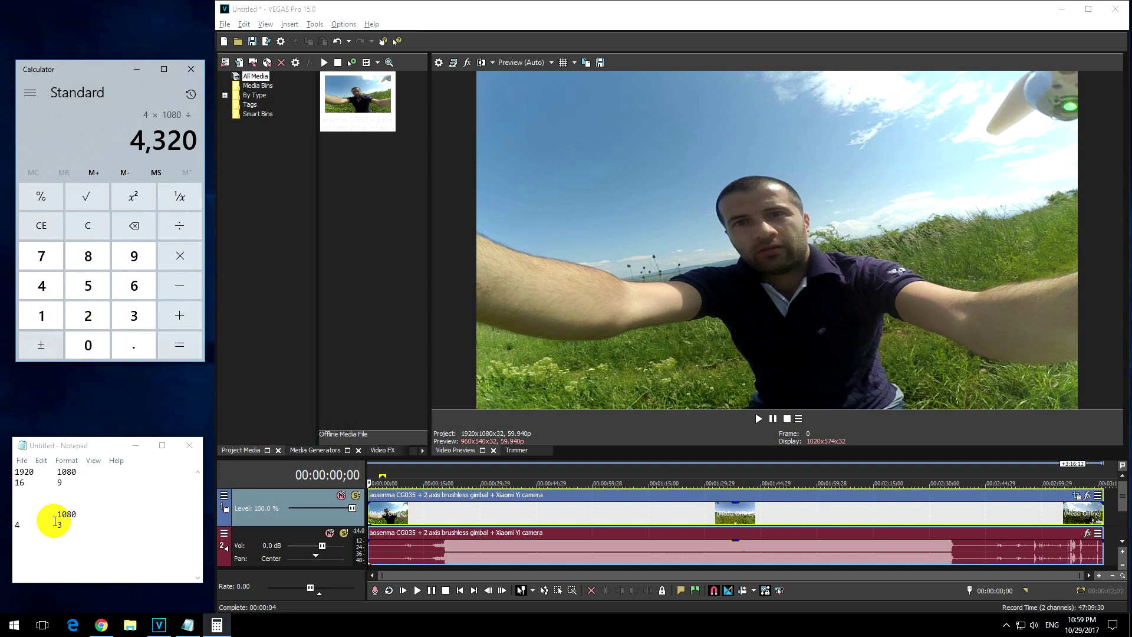
click(135, 316)
click(180, 344)
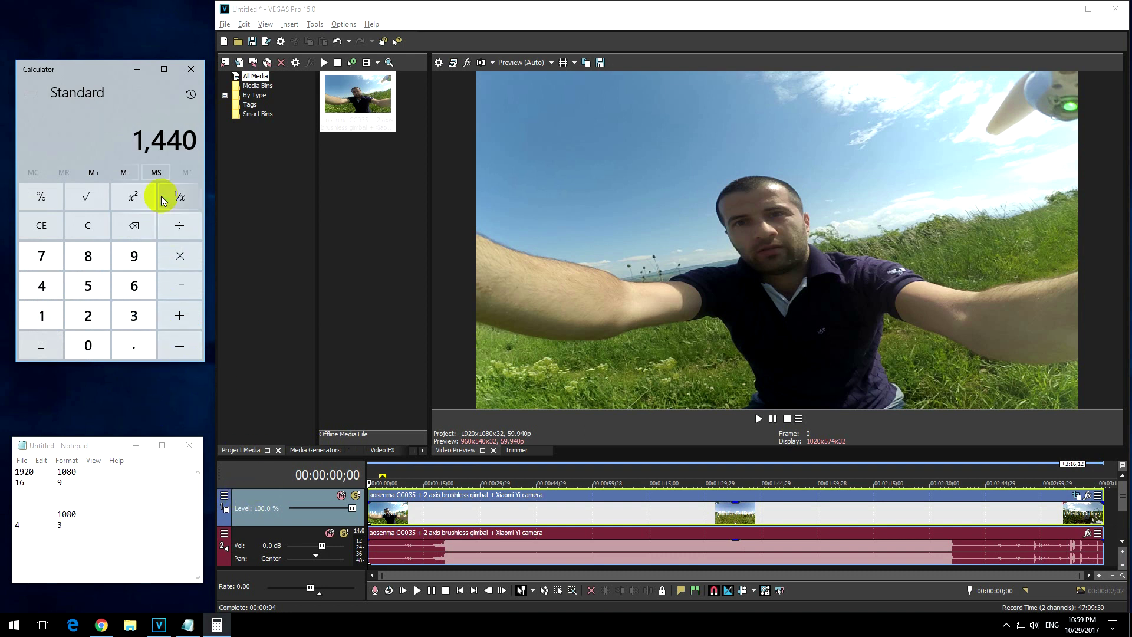
click(79, 519)
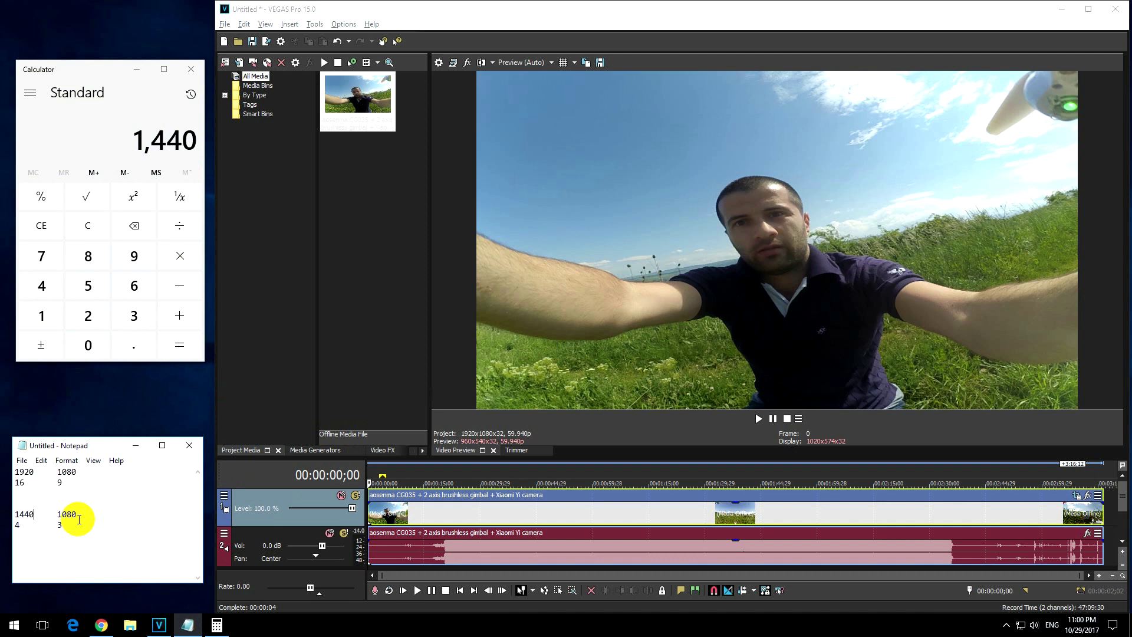
click(760, 434)
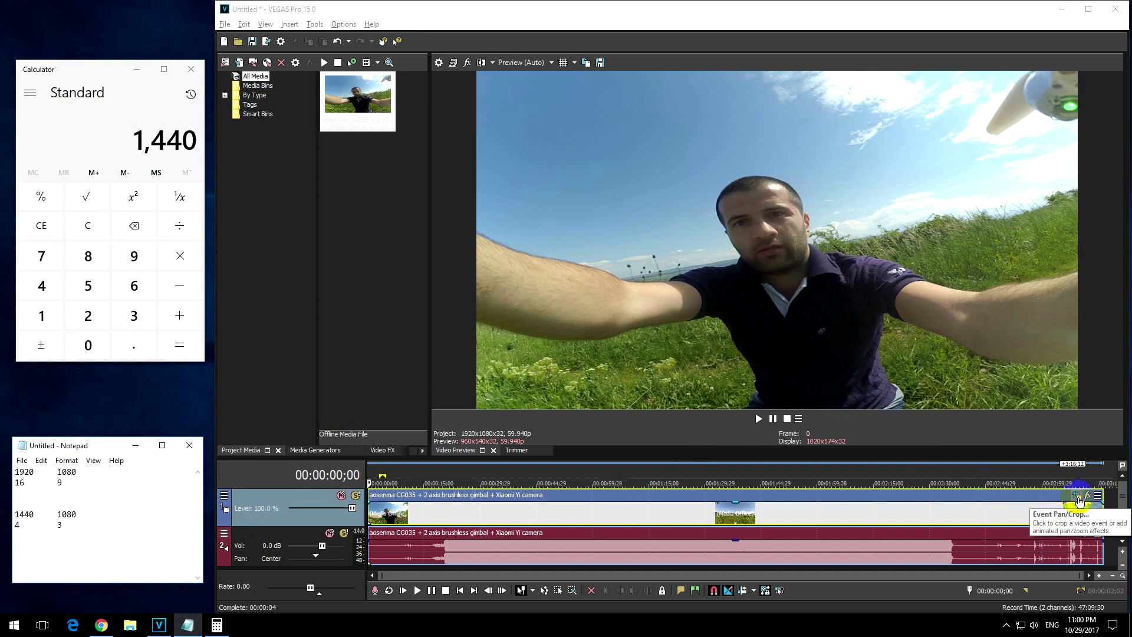
Step: Open the clip's Event Pan/Crop and turn off Maintain aspect ratio
click(1078, 498)
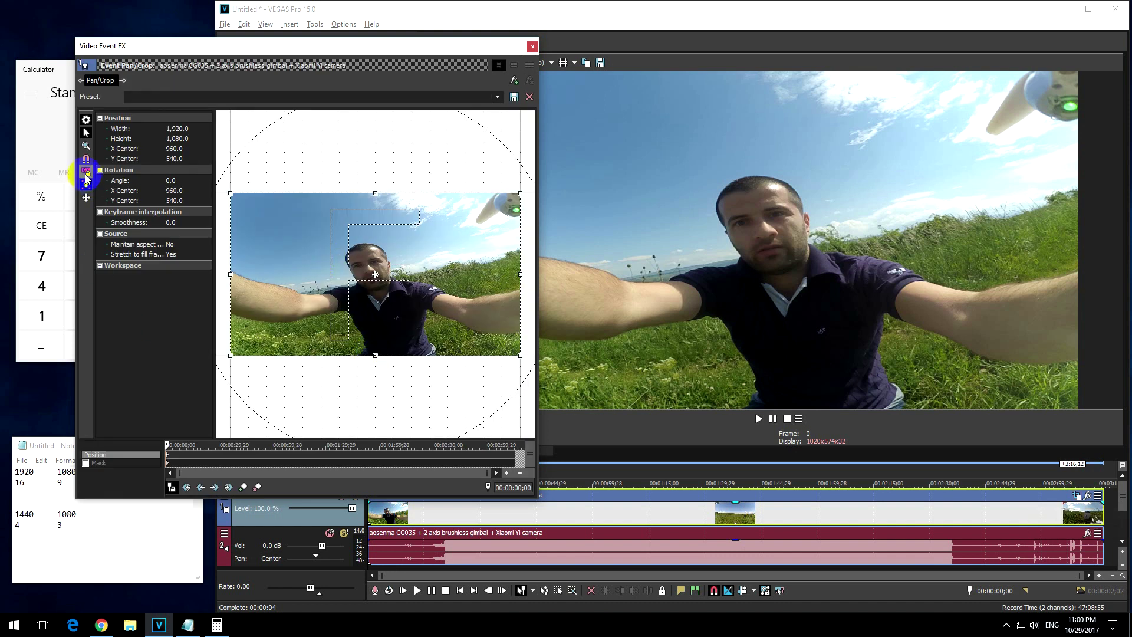
click(86, 171)
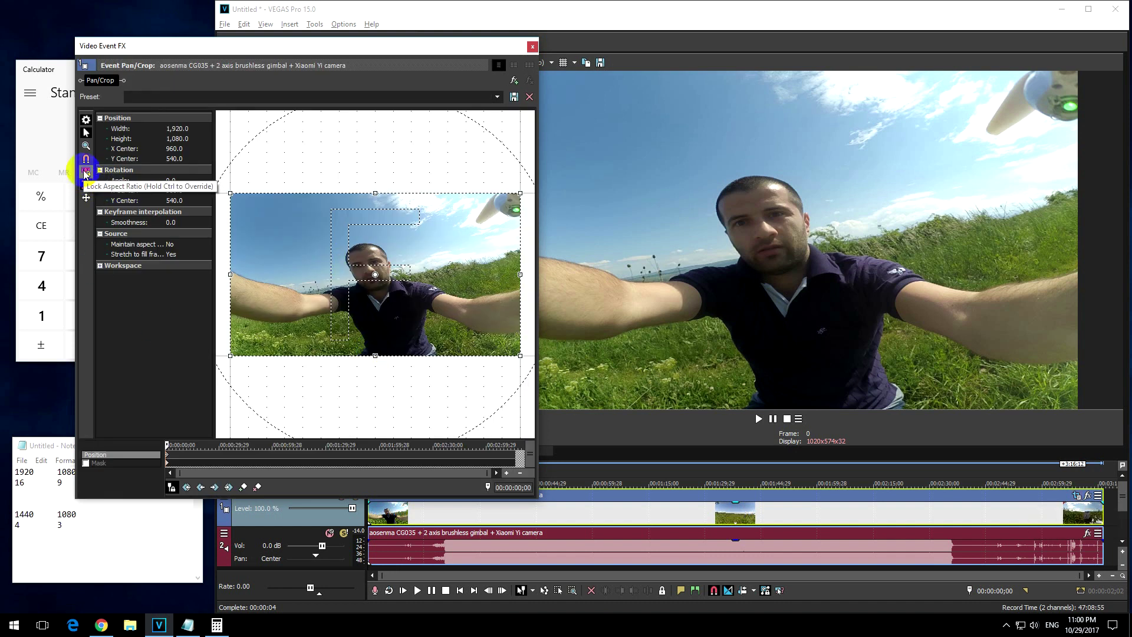
click(137, 248)
click(169, 245)
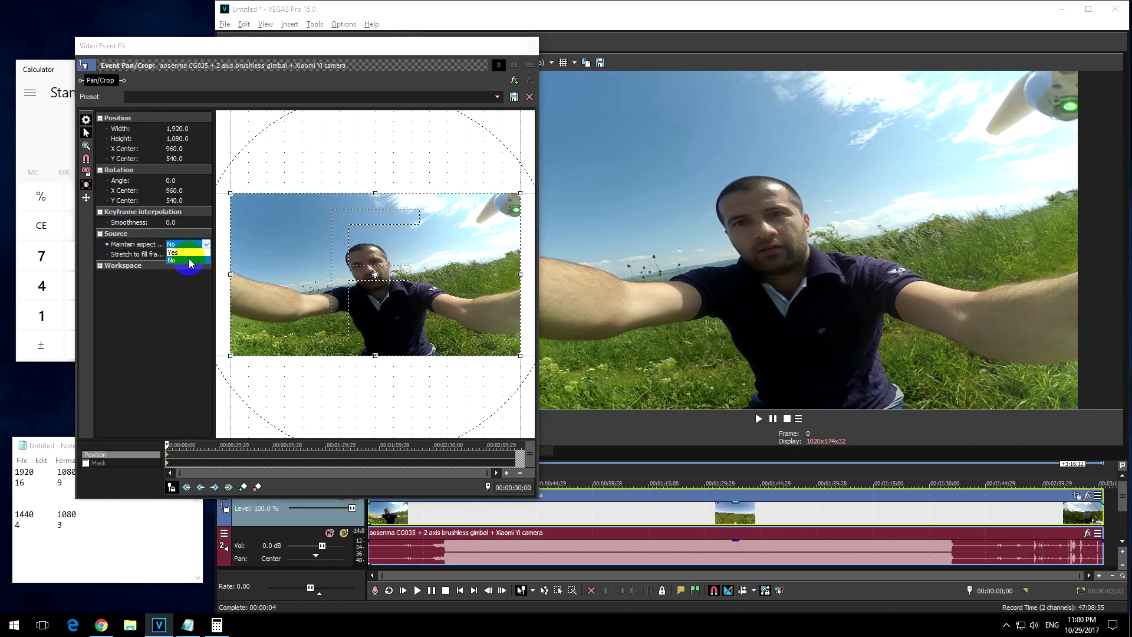
click(182, 260)
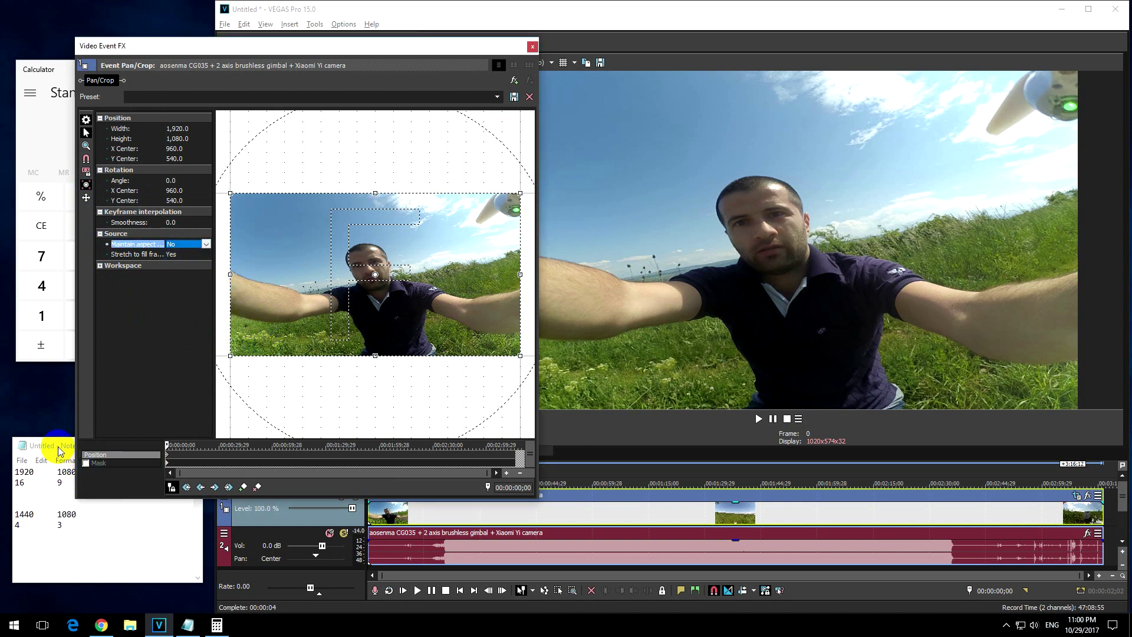
Step: Move the pan/crop window aside and drag the crop frame's left edge to about 2,490 wide
drag(254, 47, 326, 36)
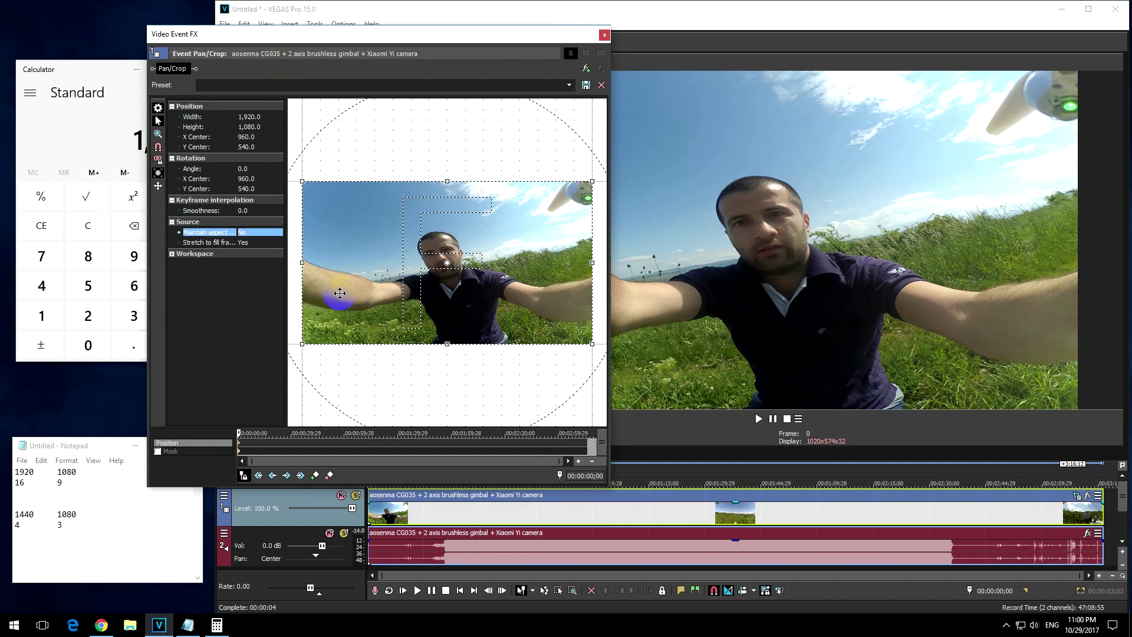
drag(302, 262, 343, 262)
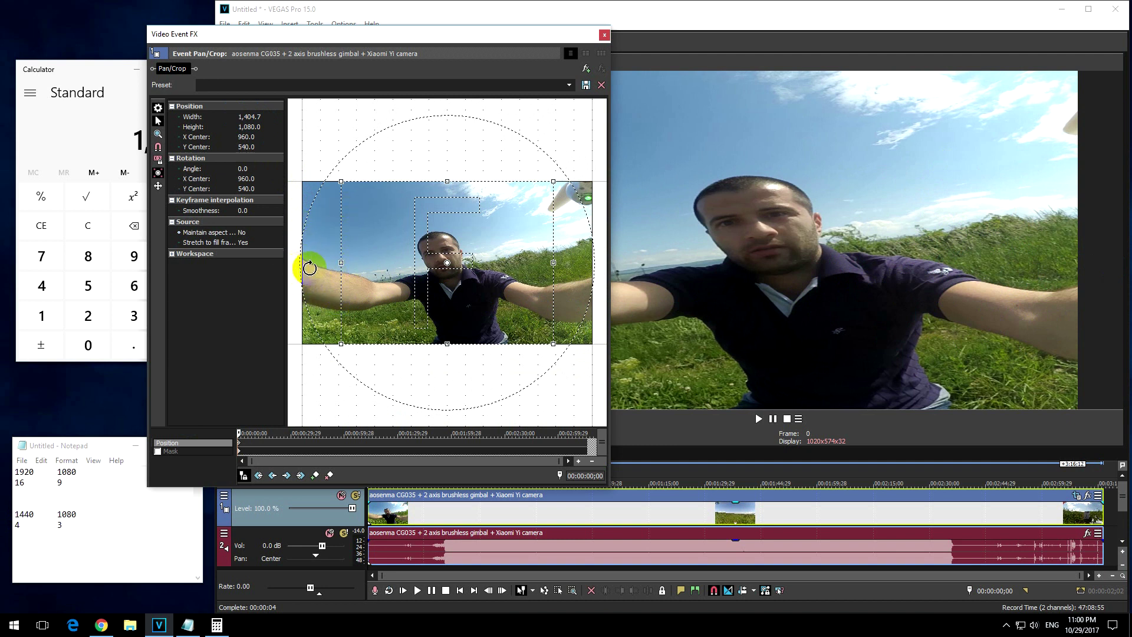
drag(339, 262, 263, 264)
scroll(384, 296, down, 2)
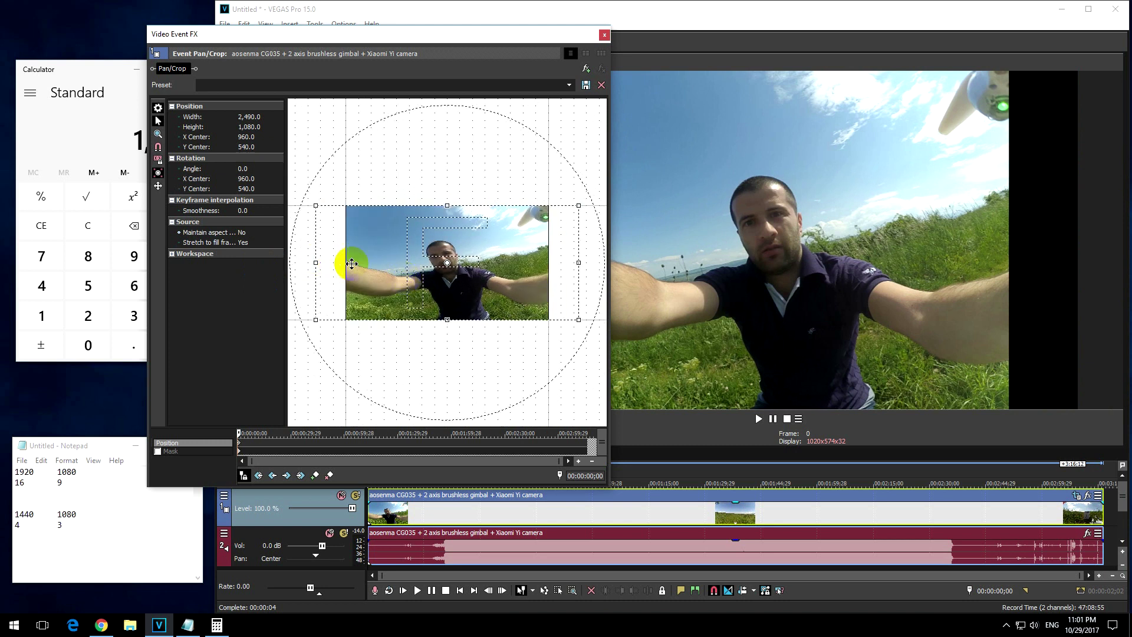
Step: Compute 1920 − 1440 + 1920 = 2,400 in Calculator and select the notes' 1440 for replacement
click(68, 71)
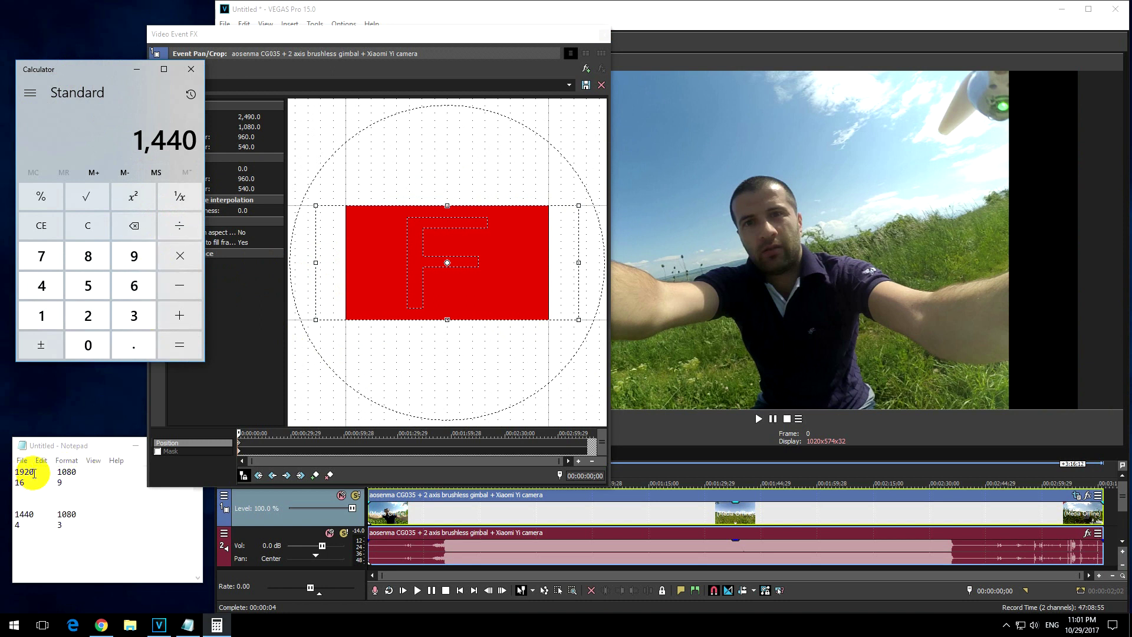
double_click(24, 513)
key(Escape)
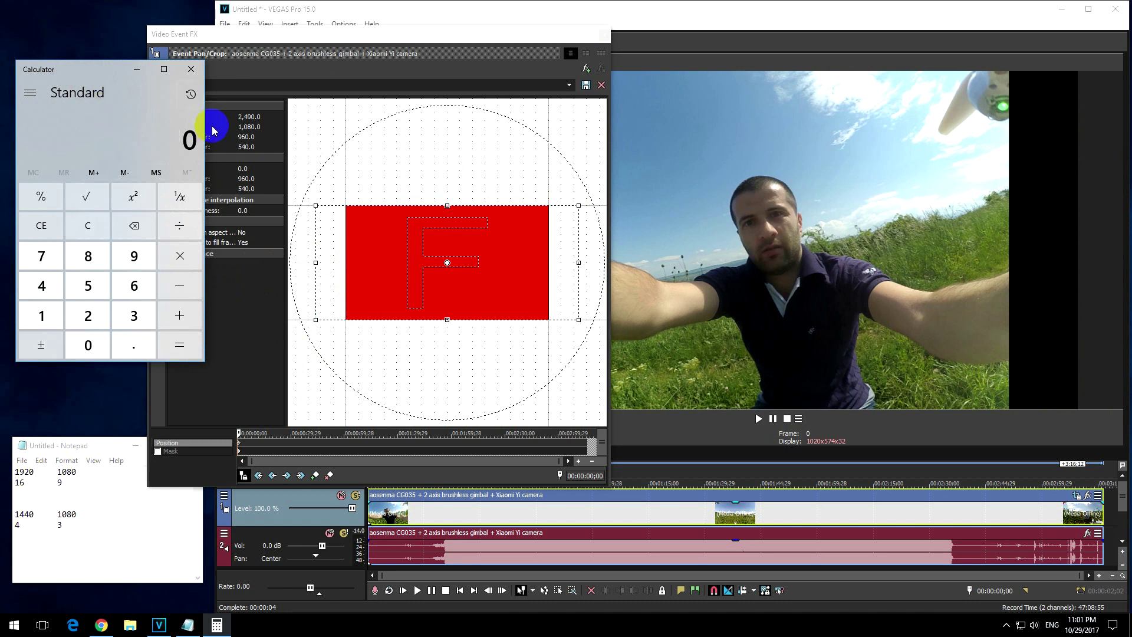
text(1920144)
key(Return)
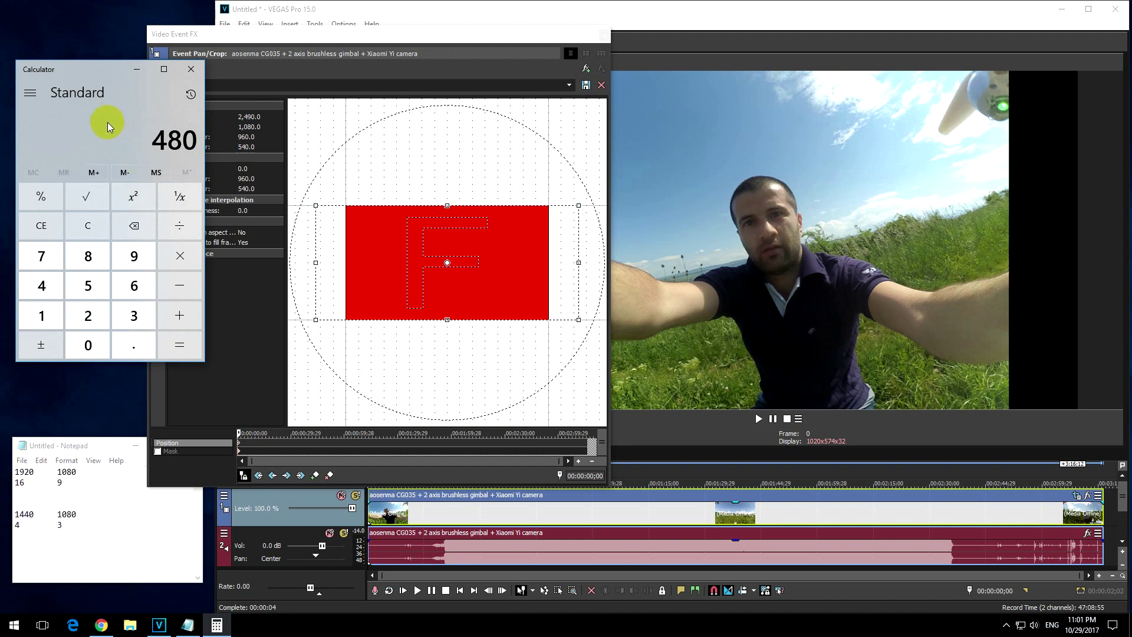
text(+1920)
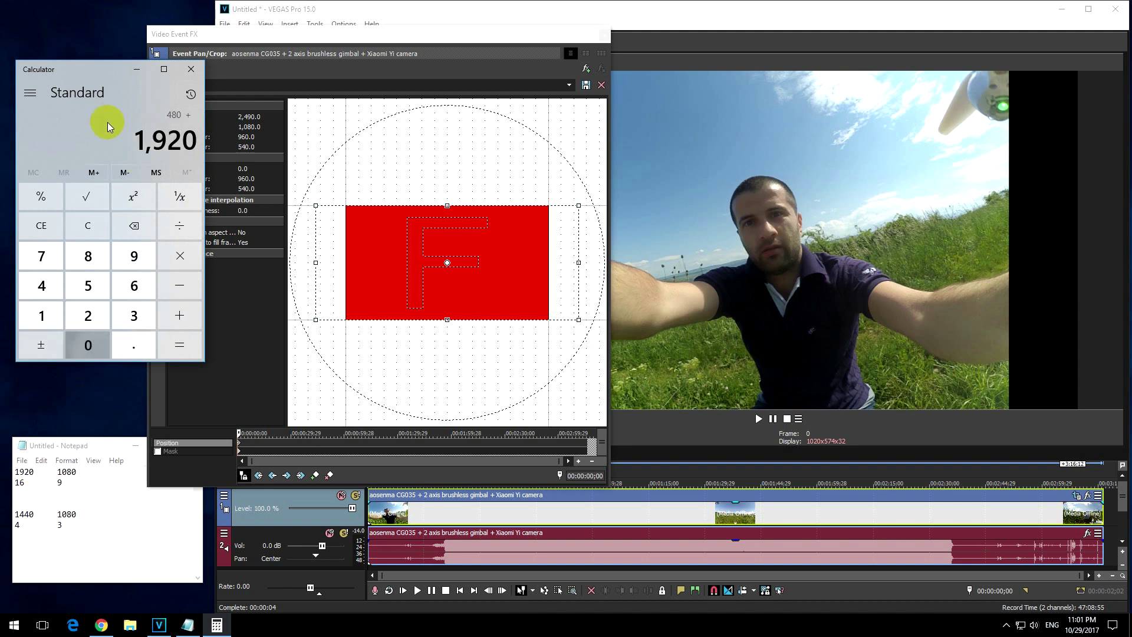
key(Return)
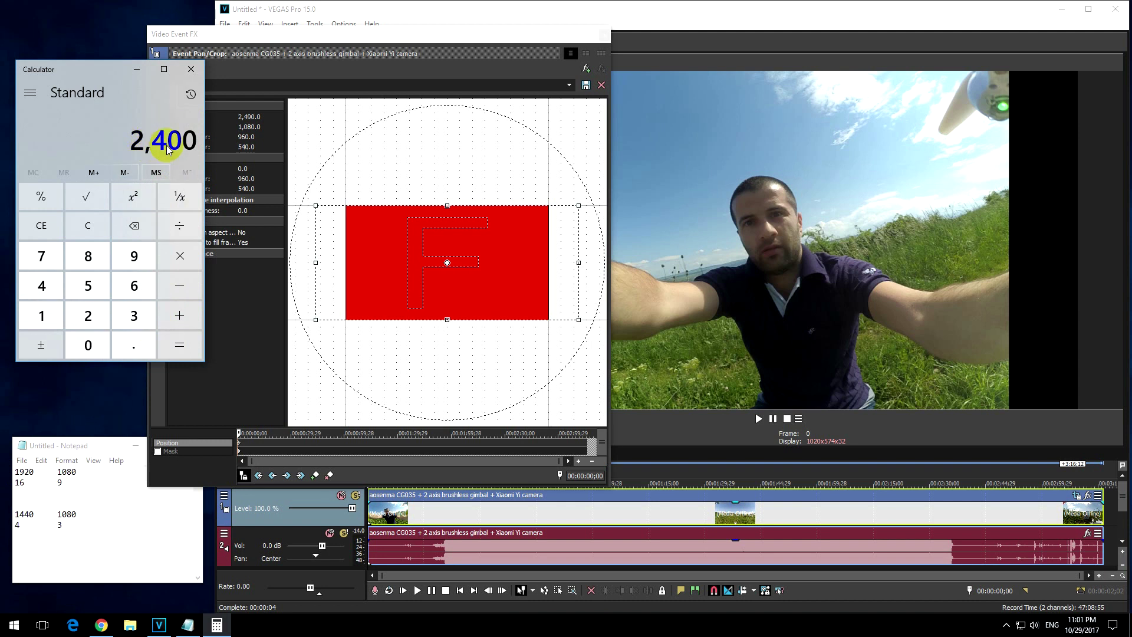
double_click(27, 515)
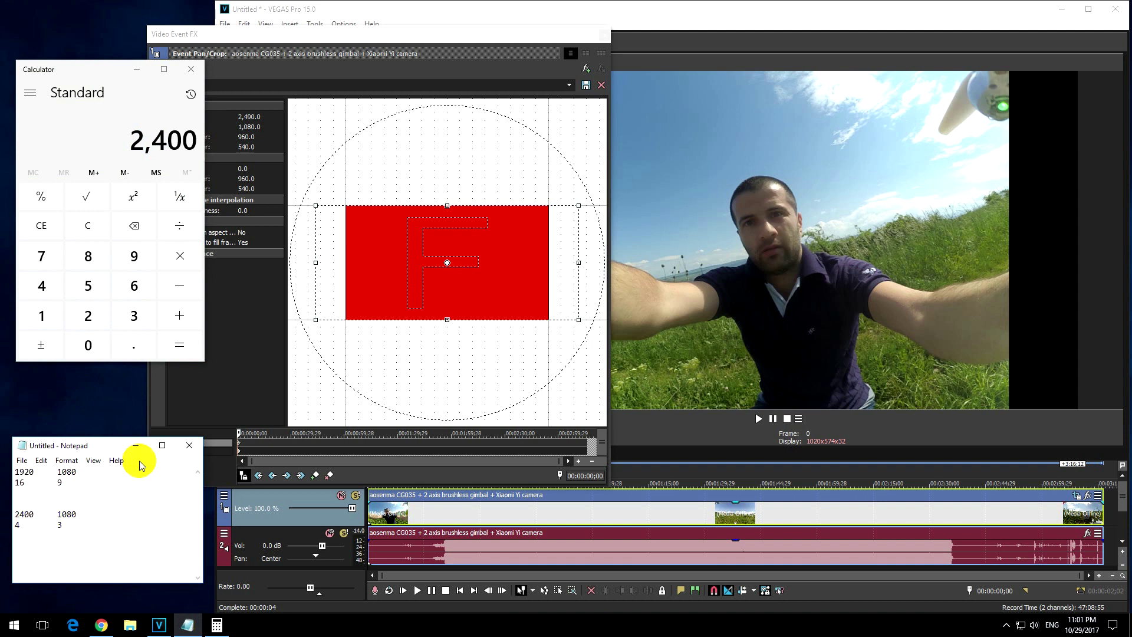
Step: Enter 2400 in the pan/crop Width field, then close the event effects window
click(366, 66)
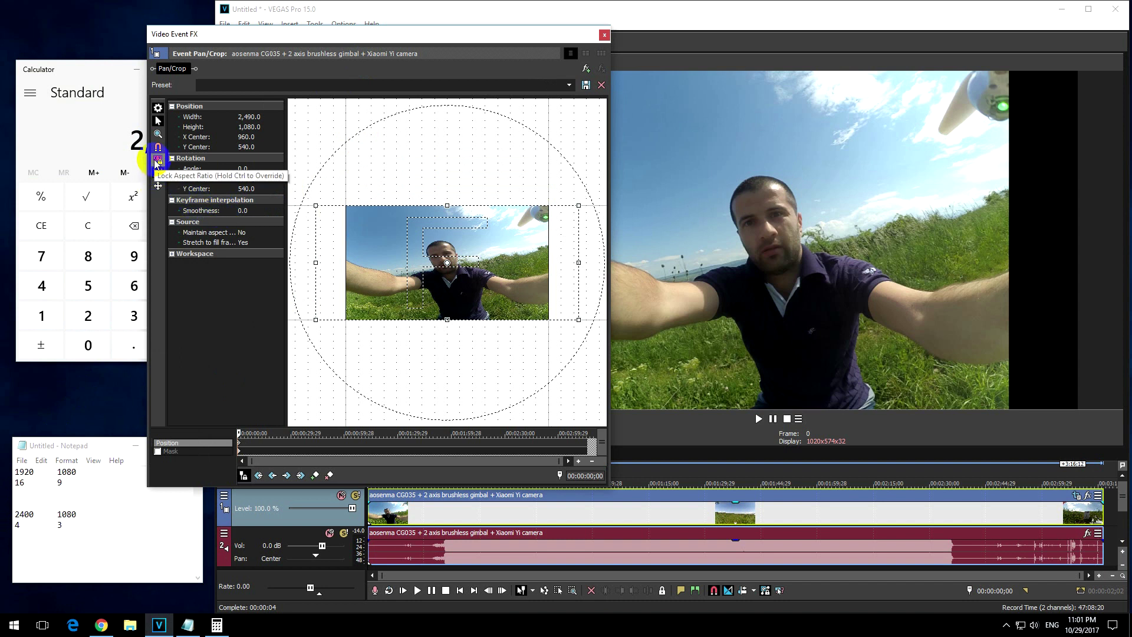
click(255, 119)
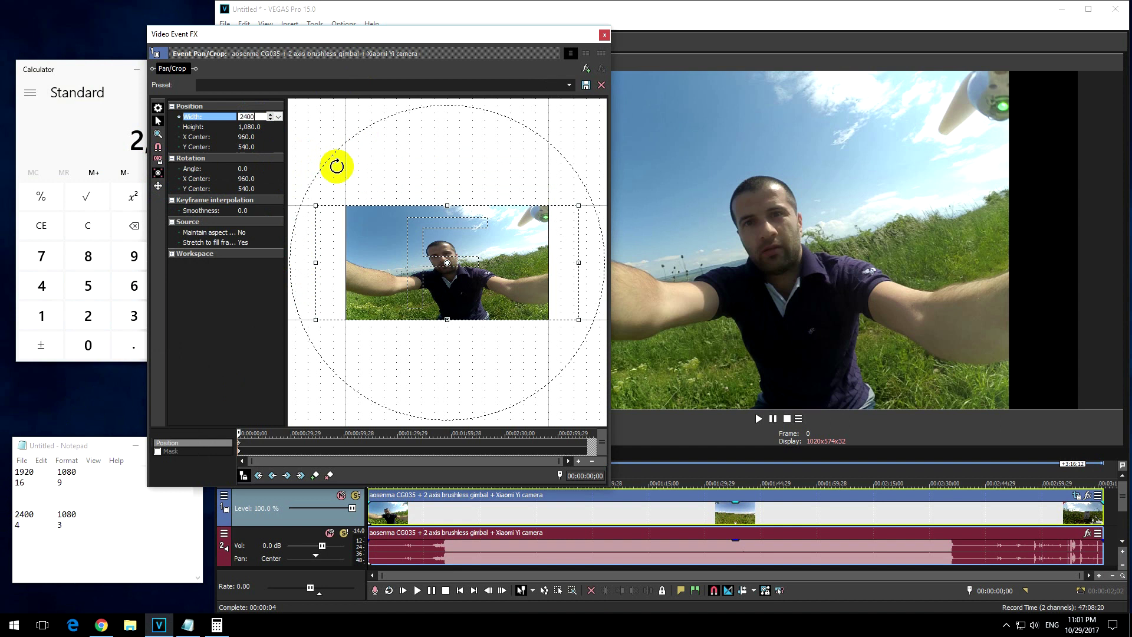
text(2400)
key(Return)
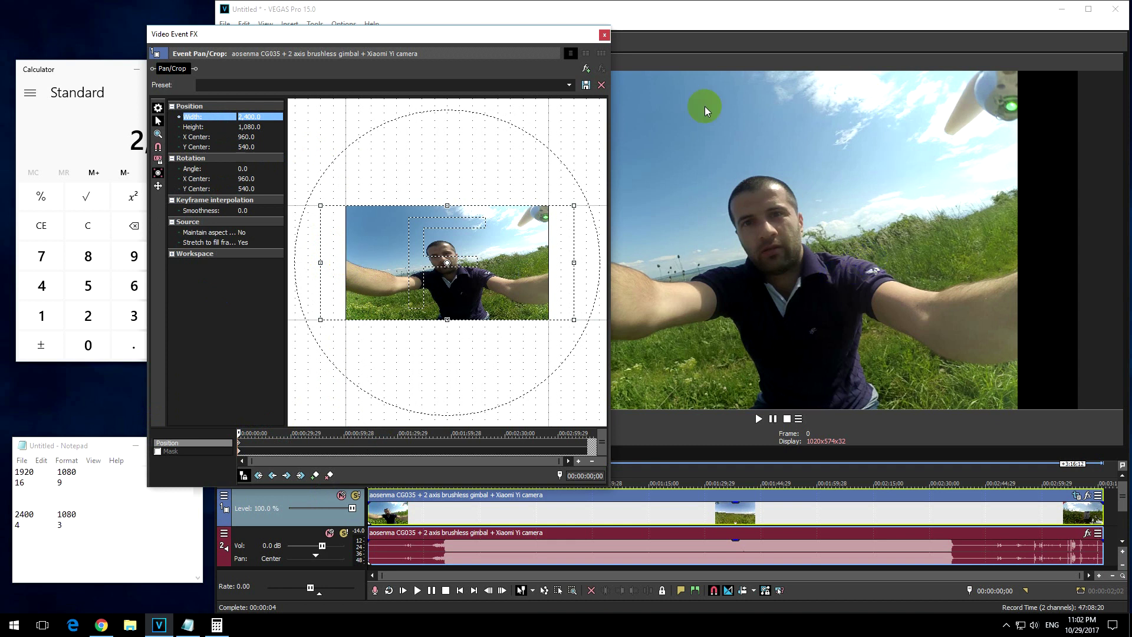
click(604, 35)
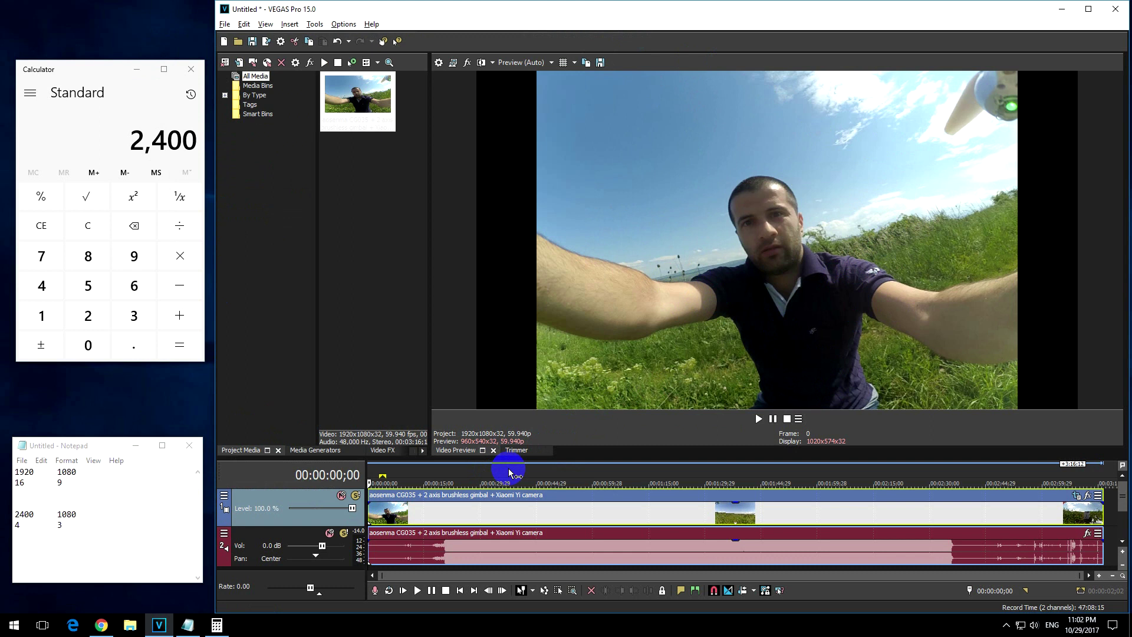
Step: Preview the clip at 00:00:13;01, 00:00:14;28 and 00:00:04;12, then select the notes' 1920 1080 line
click(417, 474)
click(423, 474)
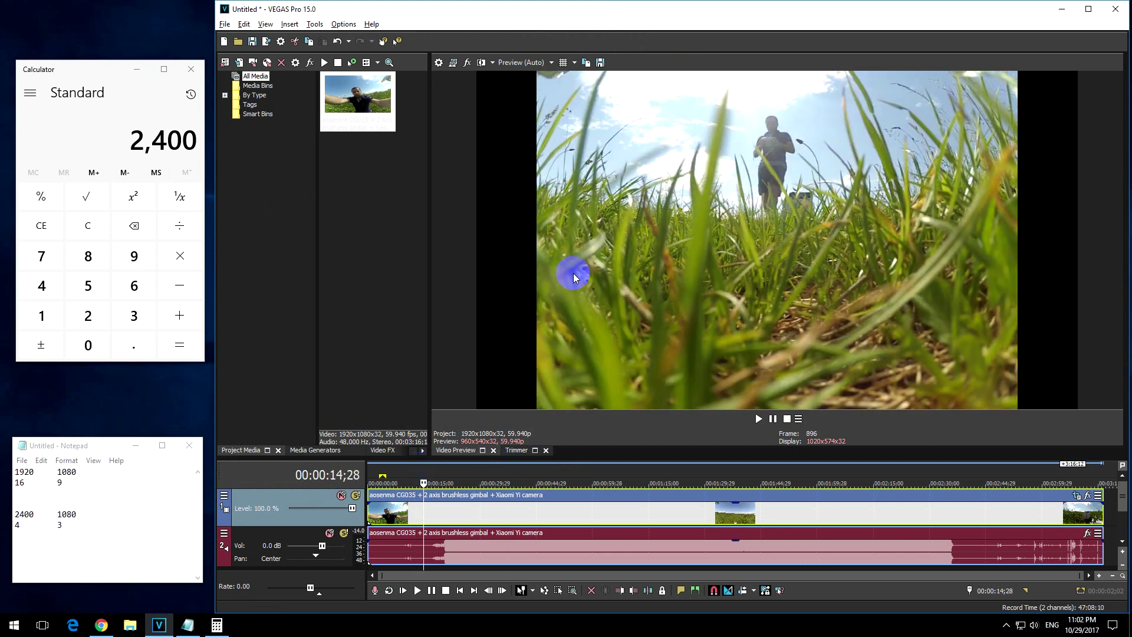
click(384, 473)
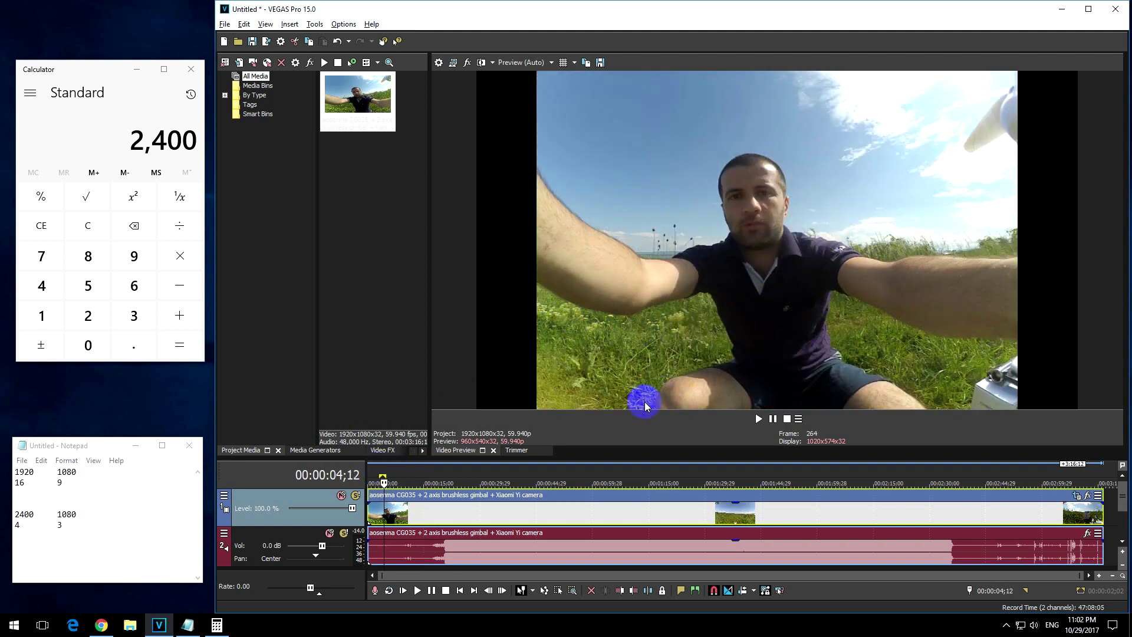
drag(78, 471, 5, 475)
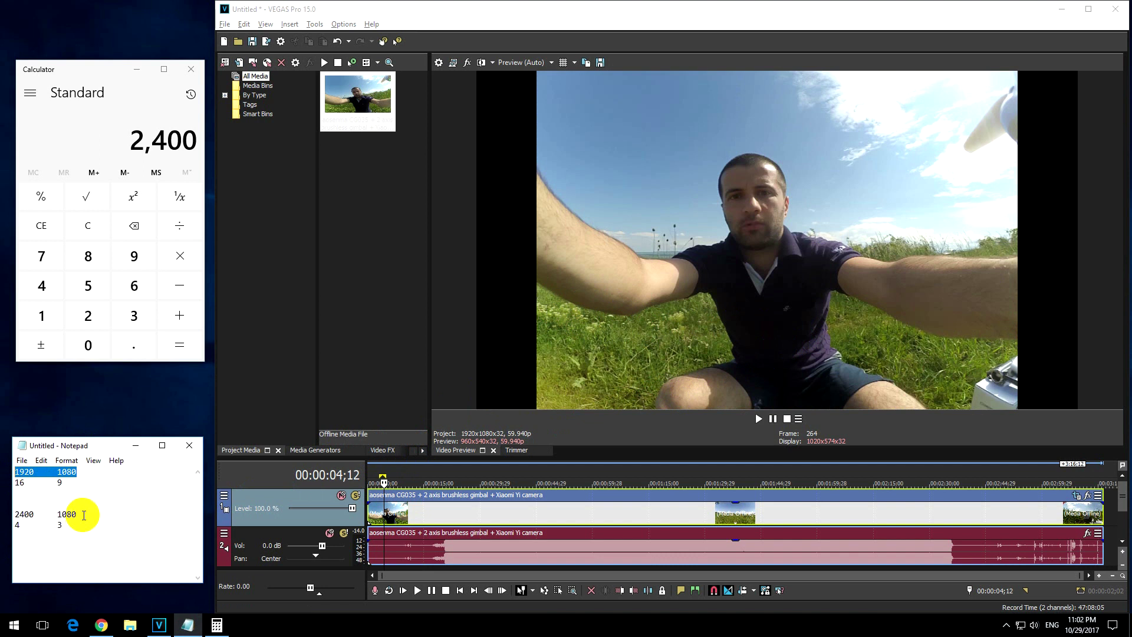
drag(83, 514, 18, 517)
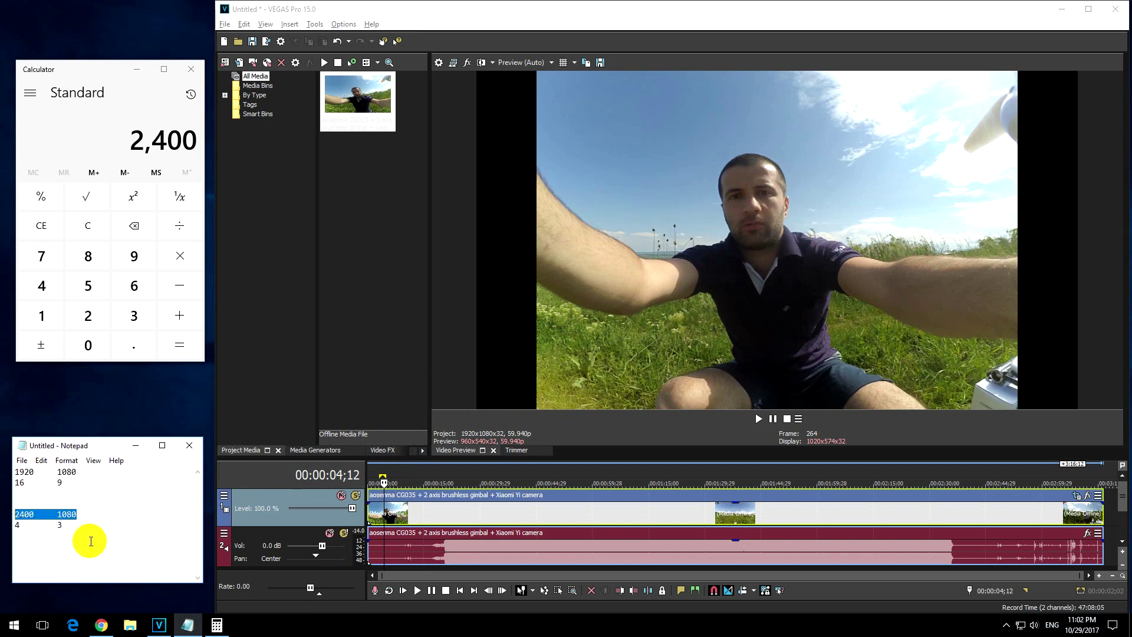
click(659, 412)
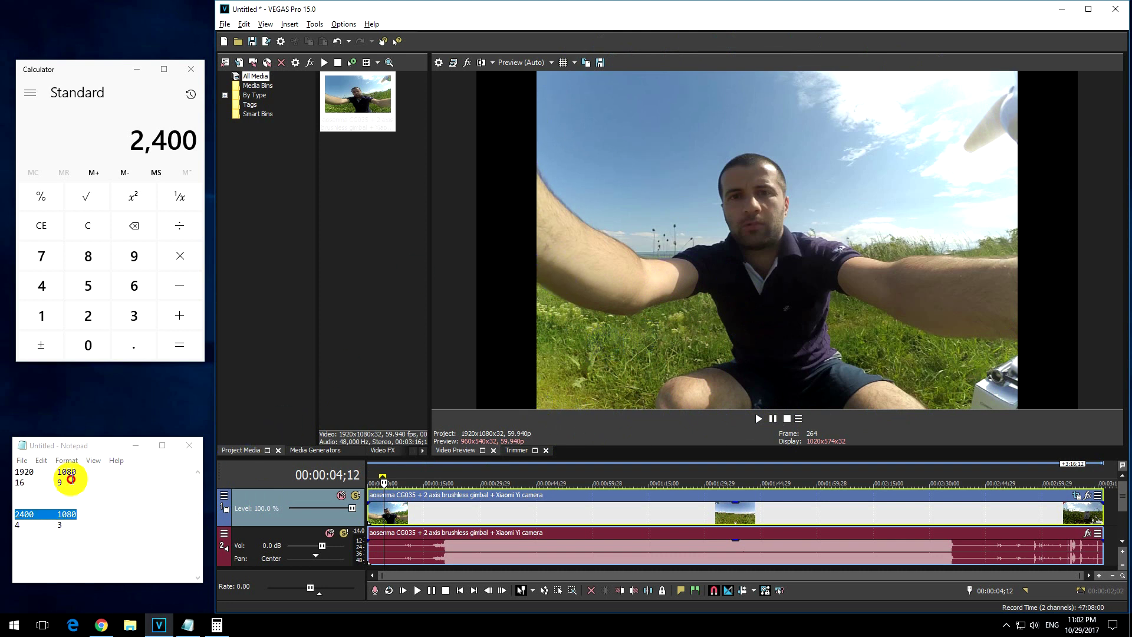
drag(66, 483, 13, 480)
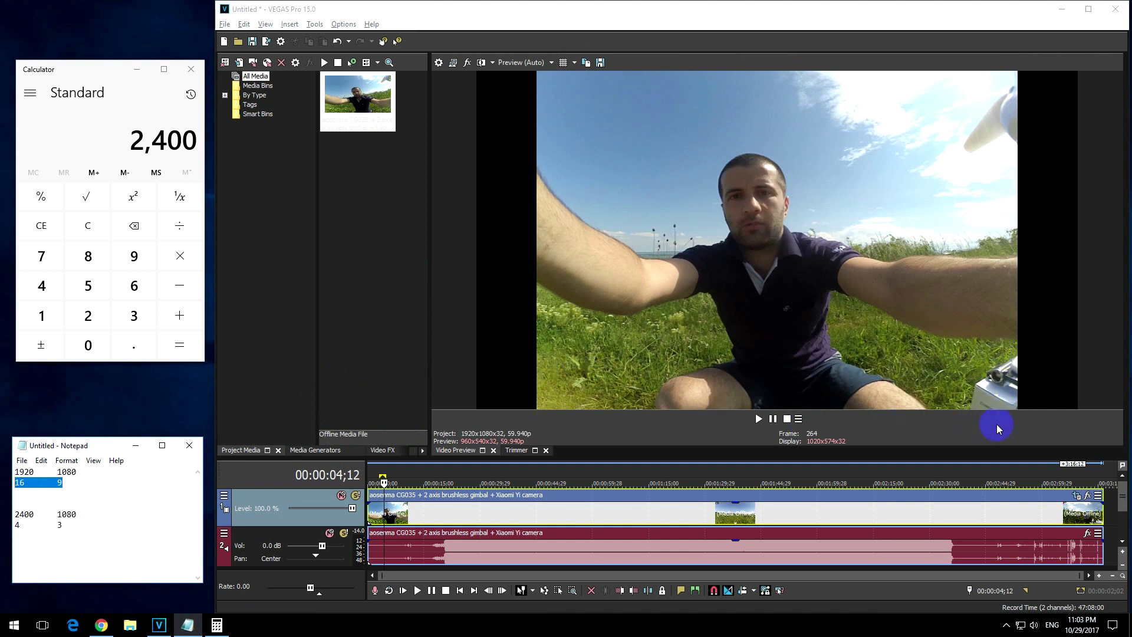
click(726, 429)
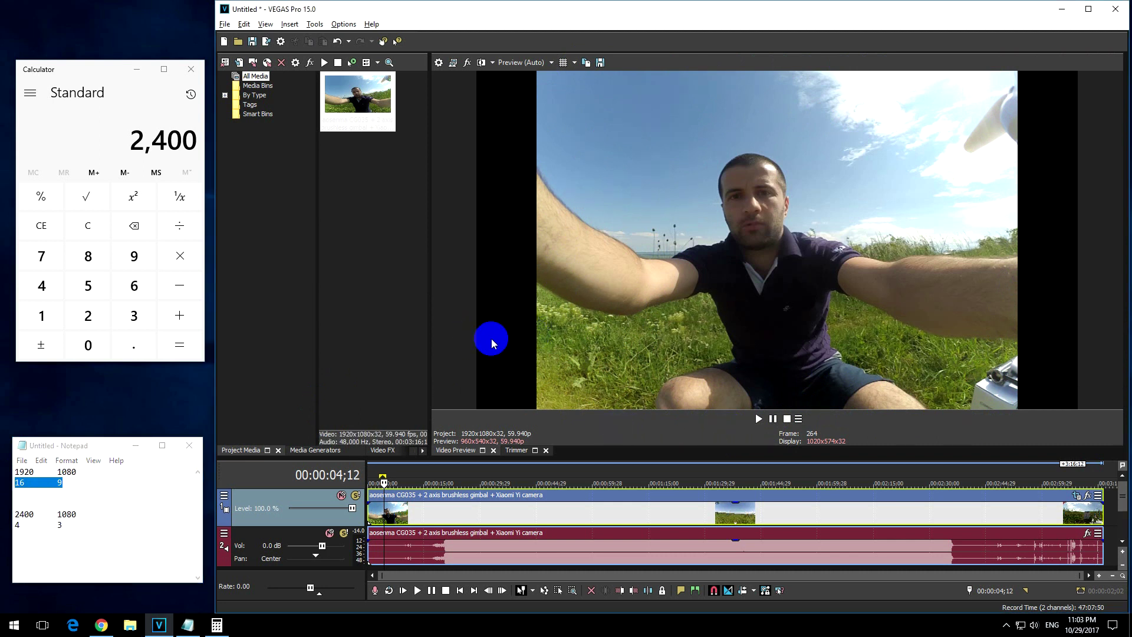